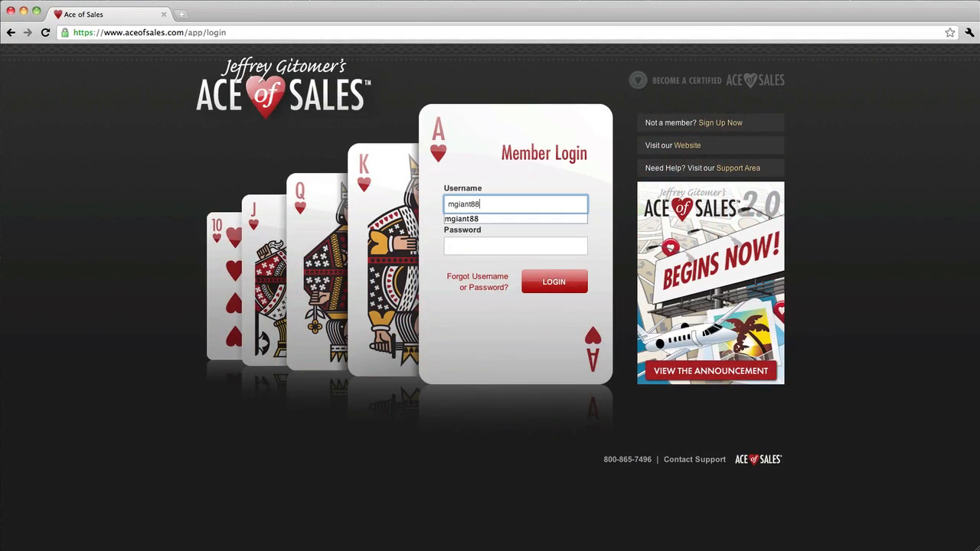
- Log in and search the Contacts list for 'eddie'
key(Tab)
text(••••••••)
key(Return)
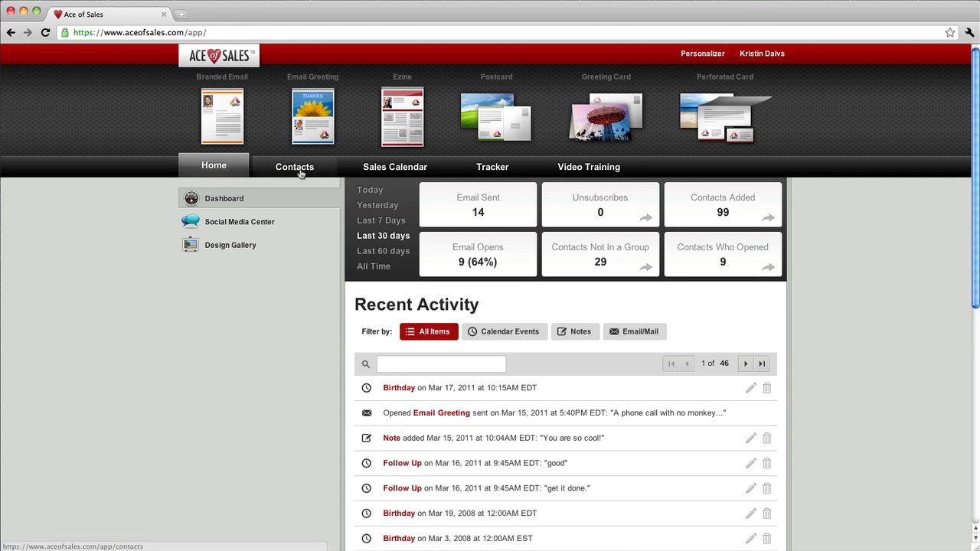
click(301, 173)
click(405, 233)
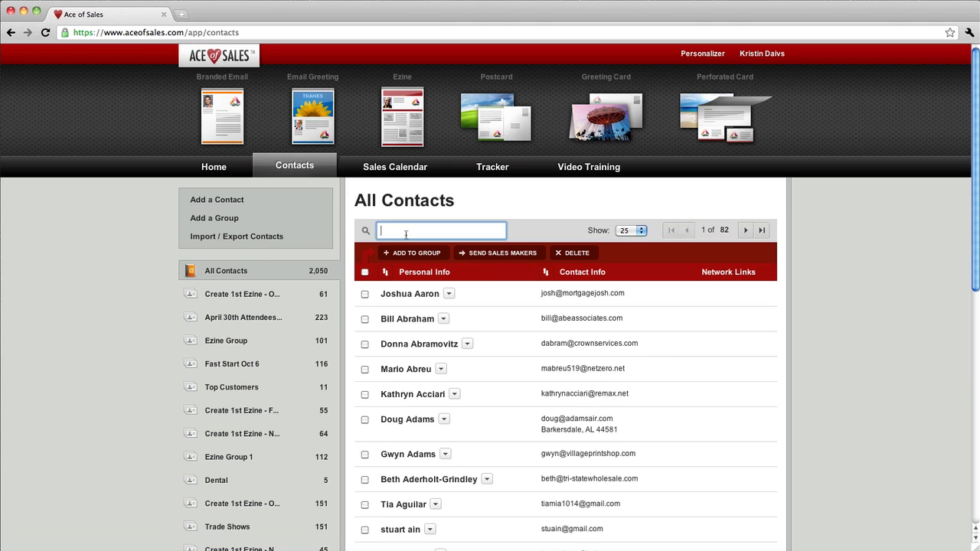
text(eddie)
key(Return)
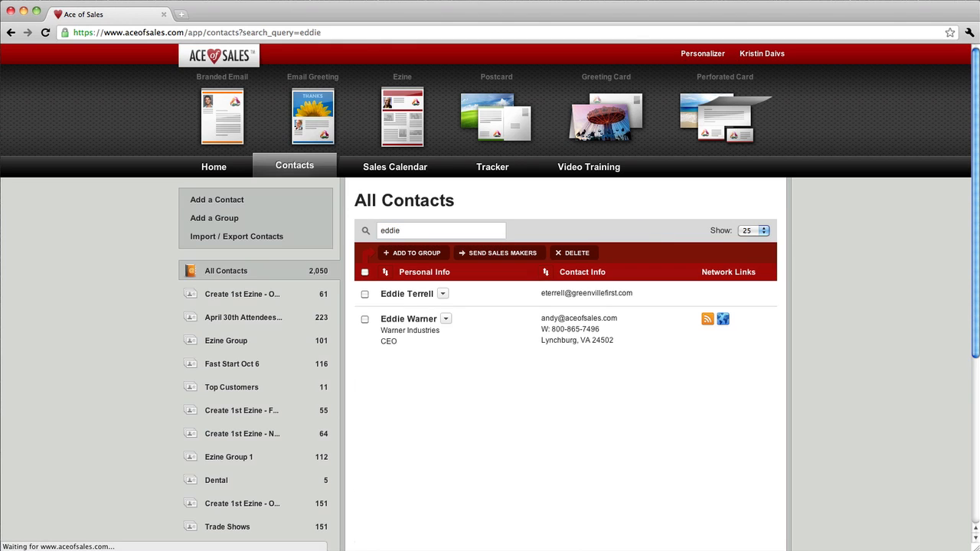
- Start a Branded Email for the Warner Industries contact and begin the subject line
click(445, 319)
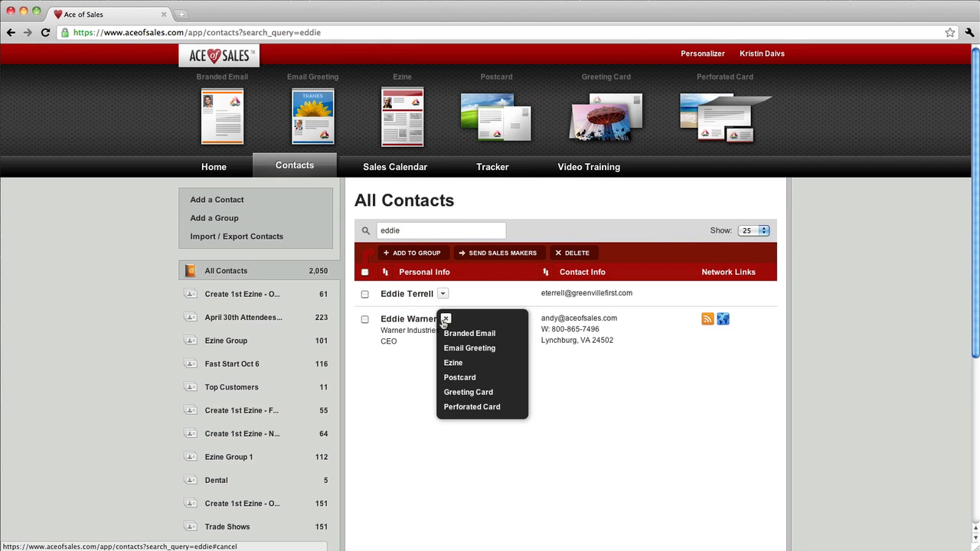
click(470, 333)
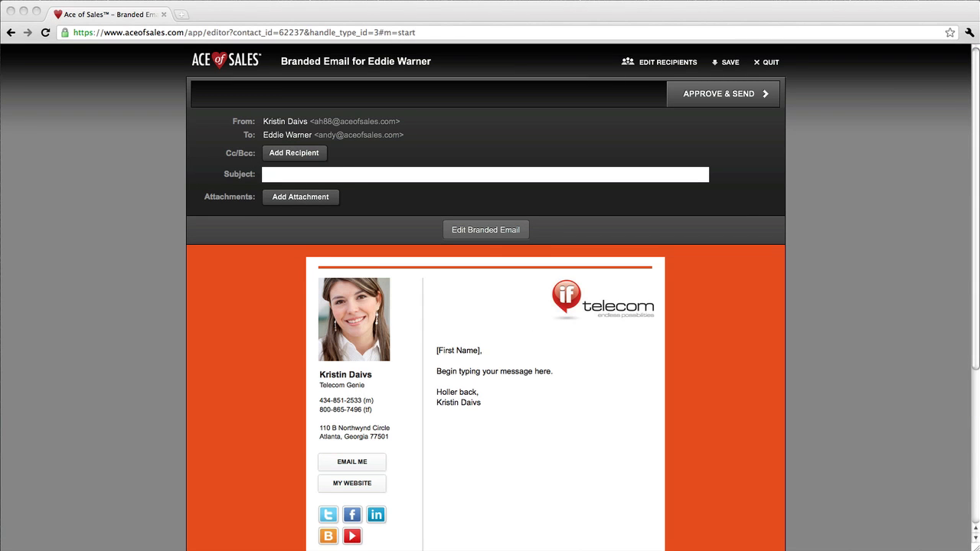
click(269, 175)
text(Thank you, thank you, thank you!)
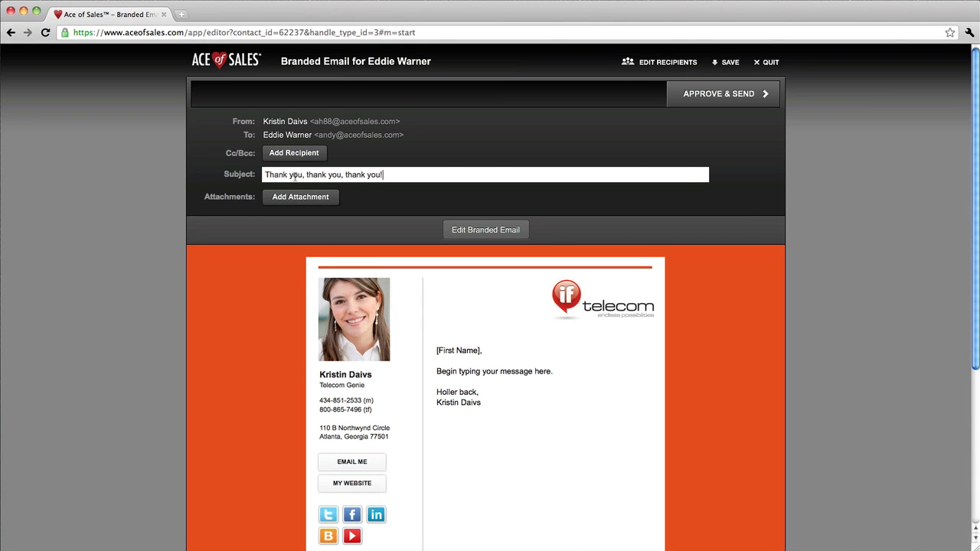
- Replace the template message with the pasted thank-you letter and set it to size 14
click(466, 230)
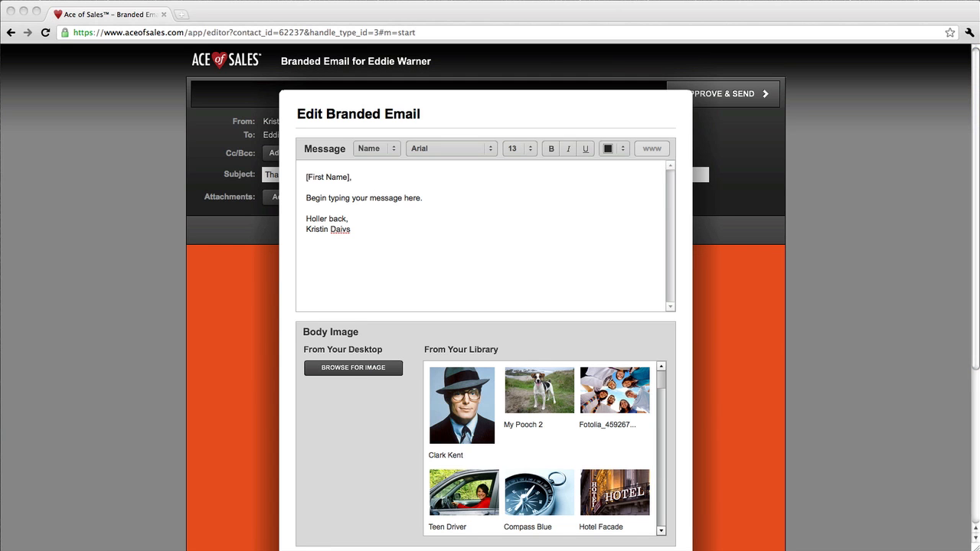
drag(366, 233, 302, 176)
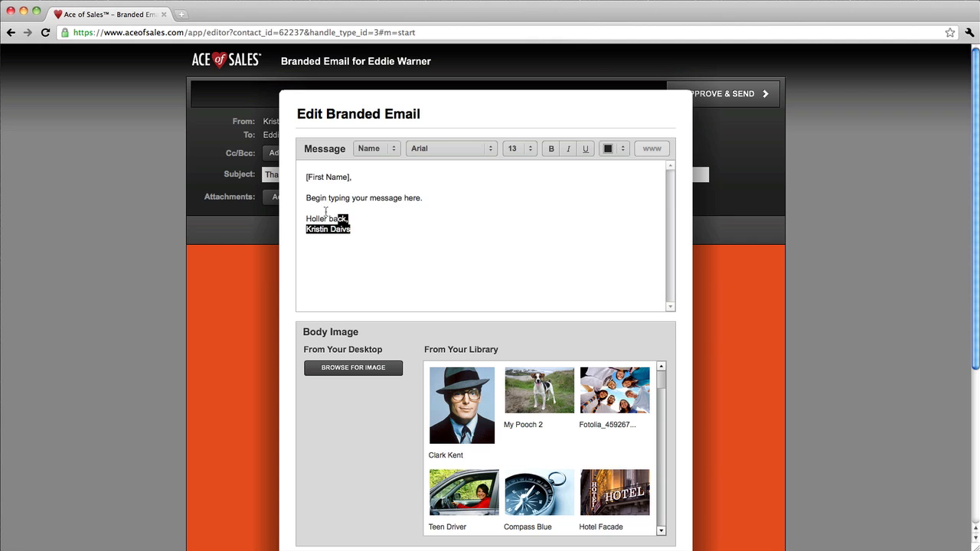
text(Seriously, thanks a bundle for meeting with me today and bringing the purchasing team. I think you just saved two weeks of meetings and phone calls by getting us all in one room together and all the questions answered.  I'm thrilled to have the proposal green lighted and the project underway. We should have the entire job complete and delivered by the first of May.  The only question left... When can I take you and Susan out for a thank you / celebration lunch?  Sushi? I know it's your favorite.  Kristin)
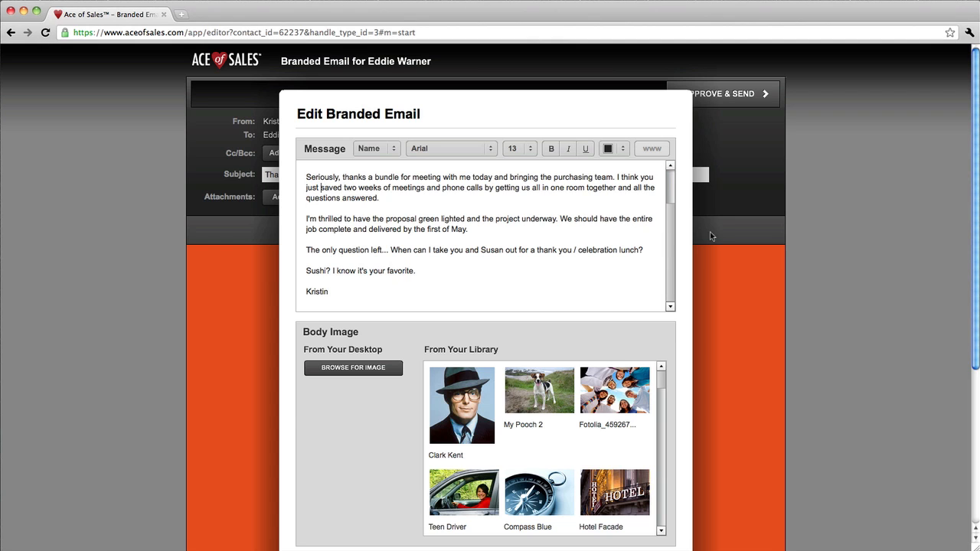
scroll(676, 247, up, 2)
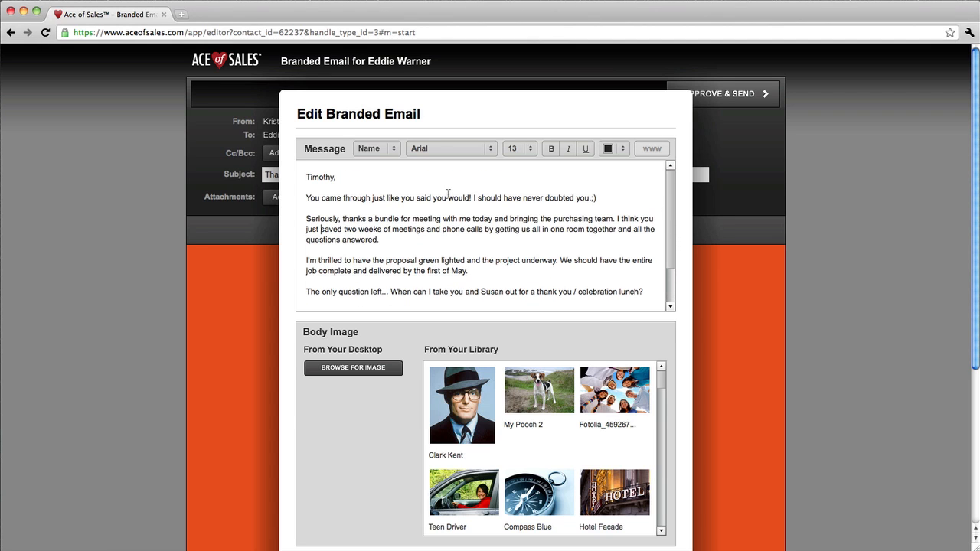
key(ctrl+a)
click(517, 149)
click(515, 183)
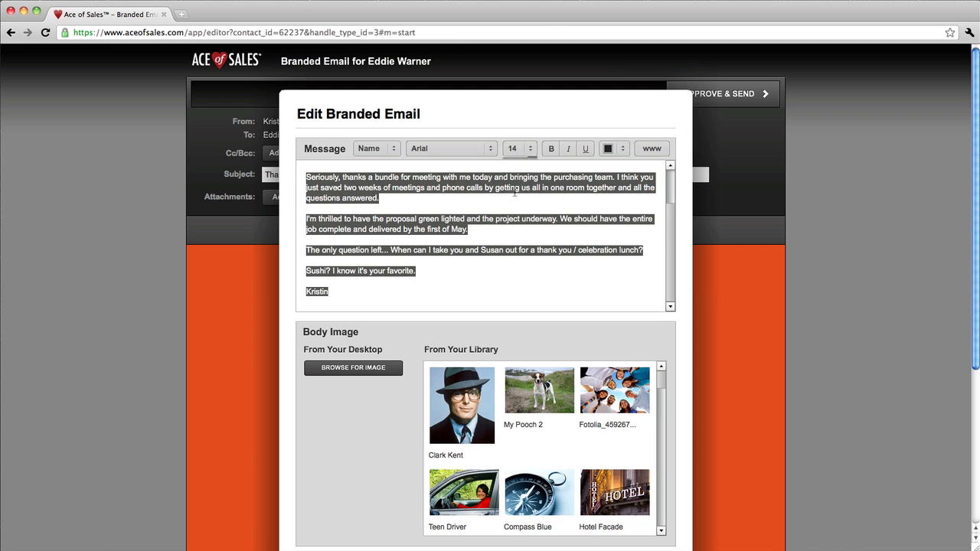
scroll(666, 229, up, 3)
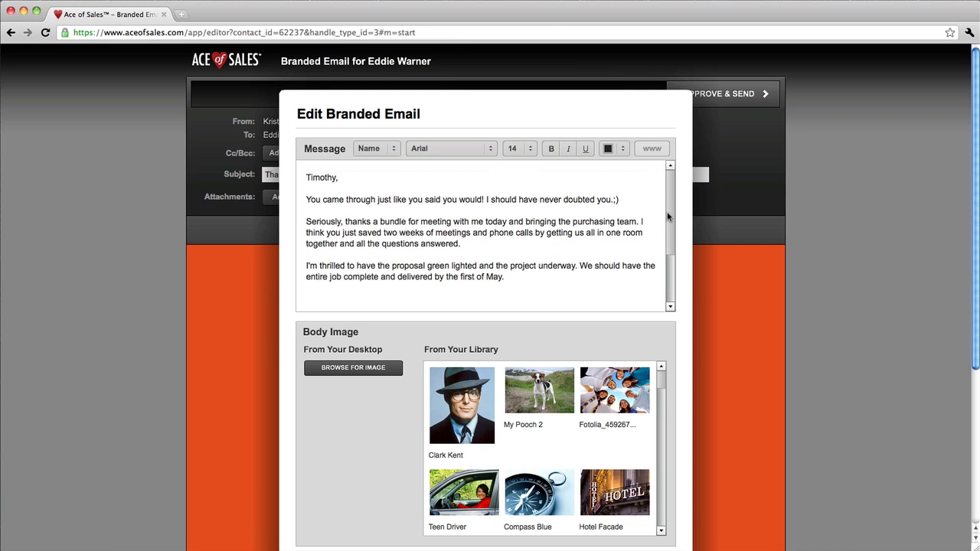
scroll(667, 230, down, 1)
scroll(668, 238, down, 3)
- Make the Kristin signature bold
double_click(317, 287)
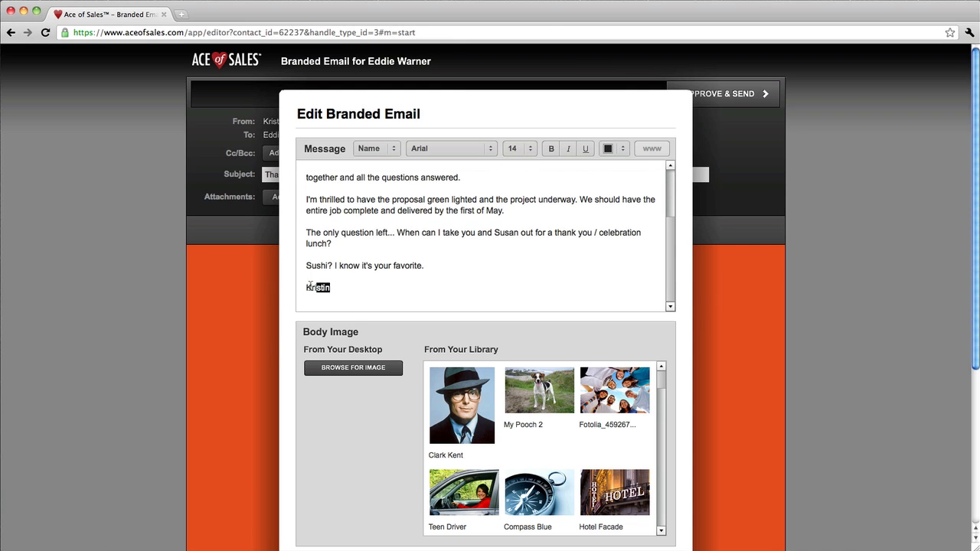
click(550, 148)
click(501, 222)
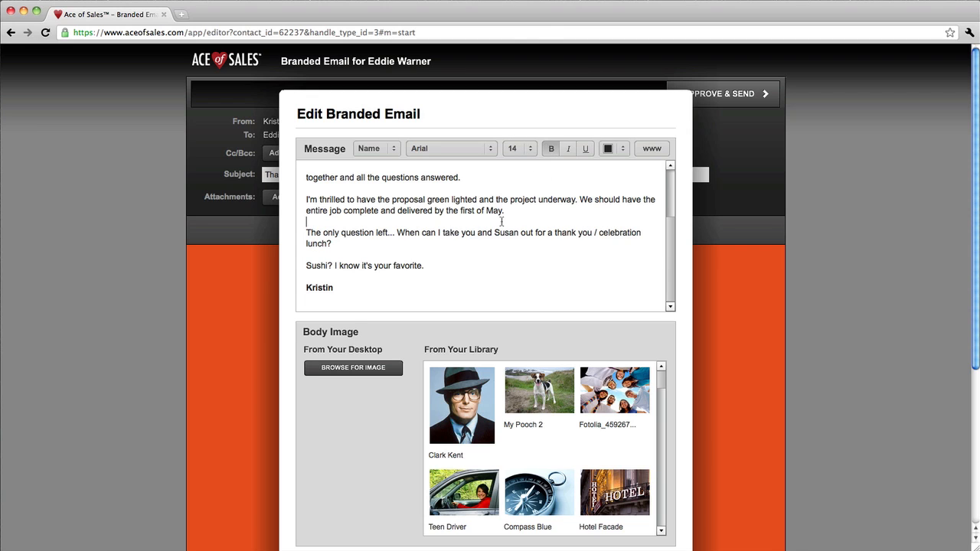
- Upload sushi.jpg as the body image, shrink it and align it right of the text
click(343, 373)
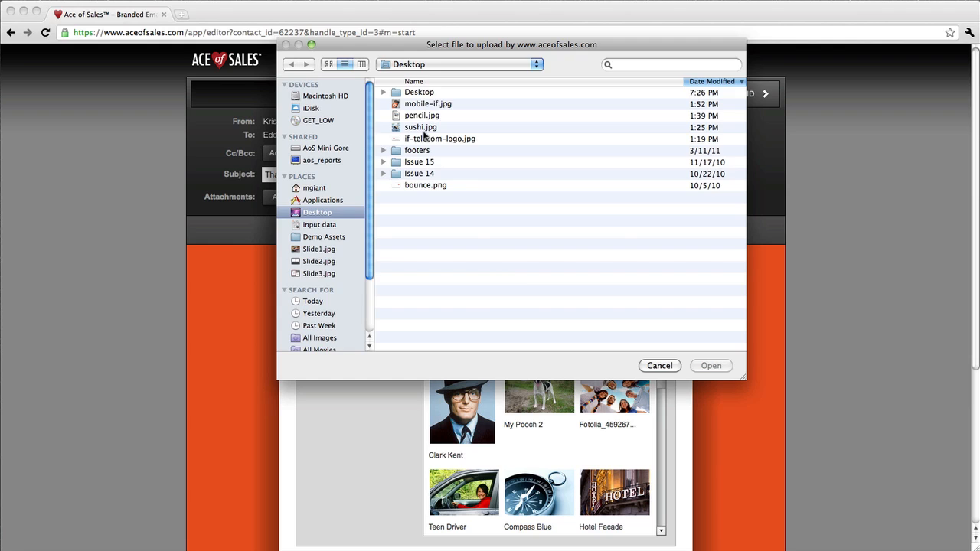
key(Escape)
click(380, 404)
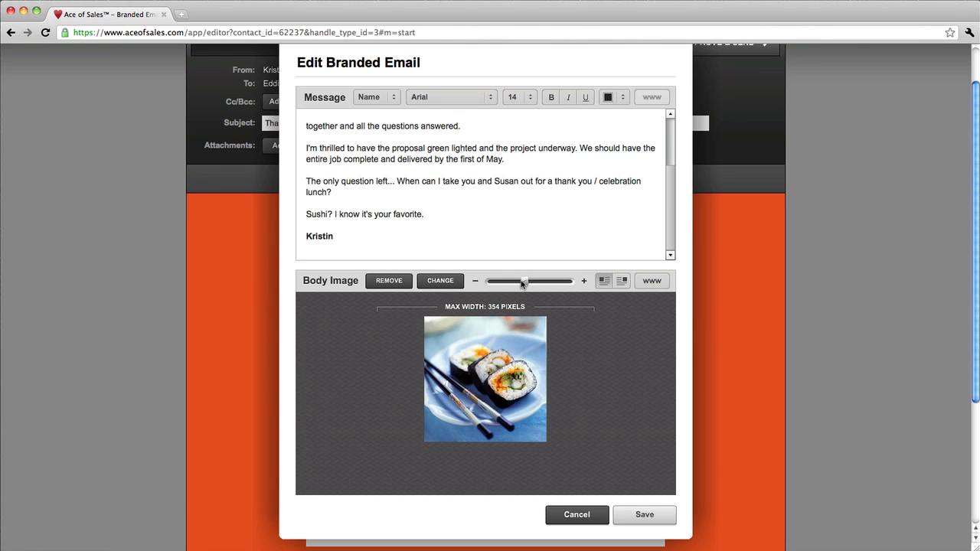
drag(525, 281, 515, 283)
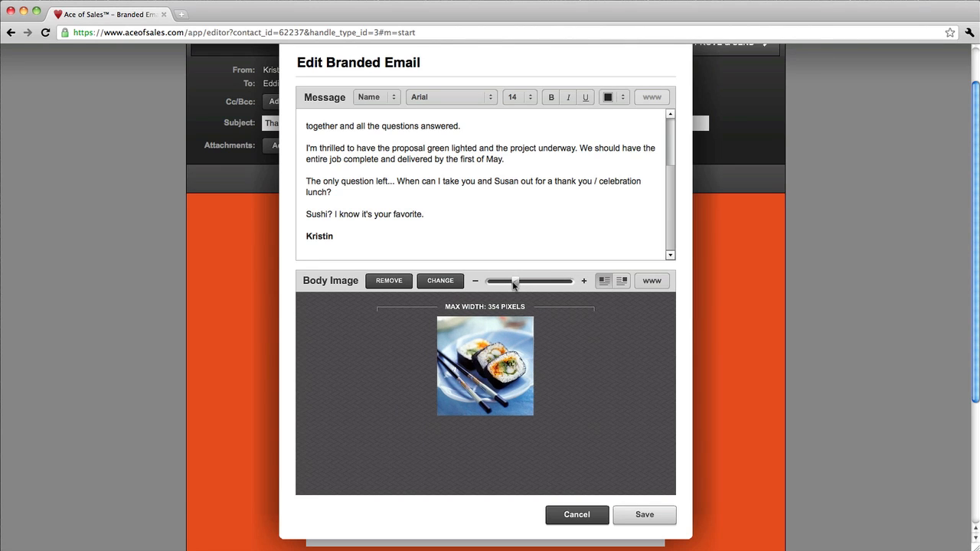
click(621, 280)
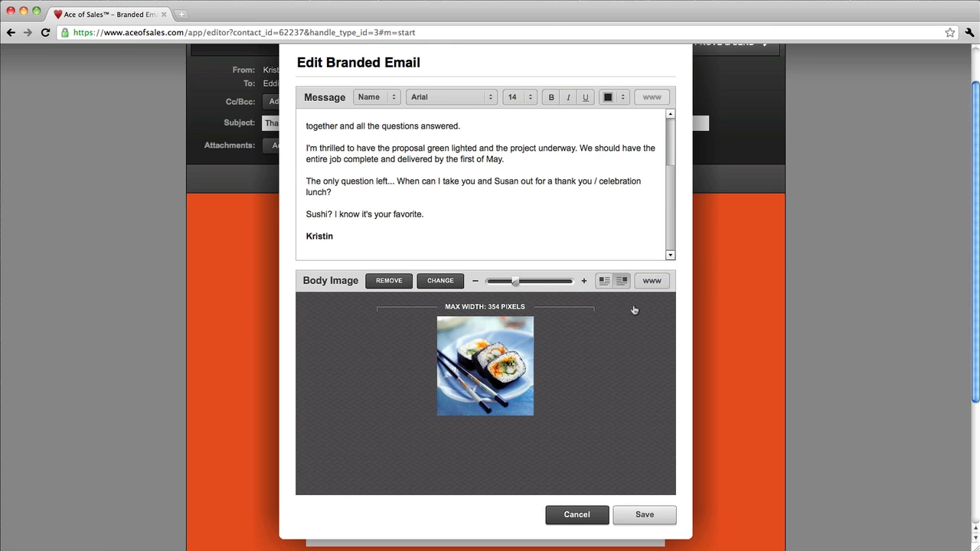
click(645, 514)
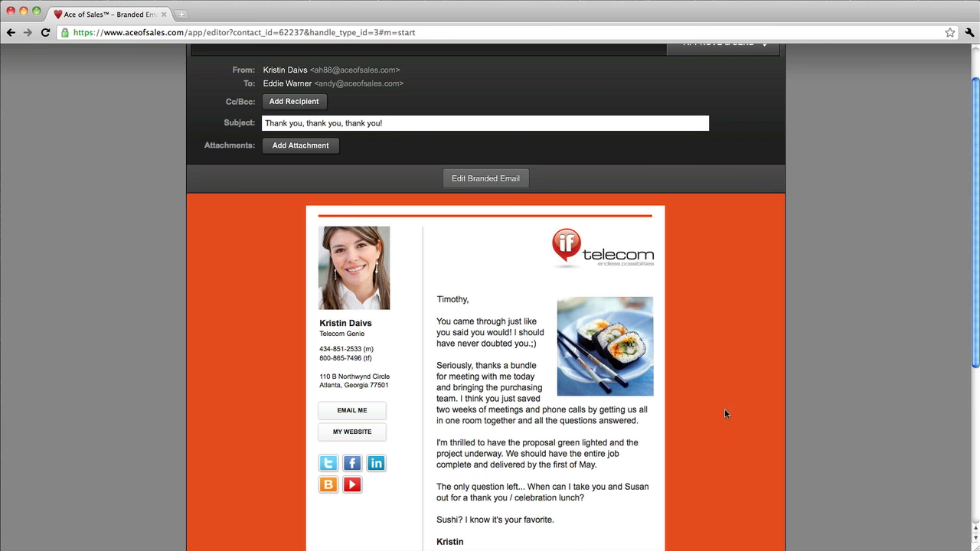
scroll(728, 387, down, 5)
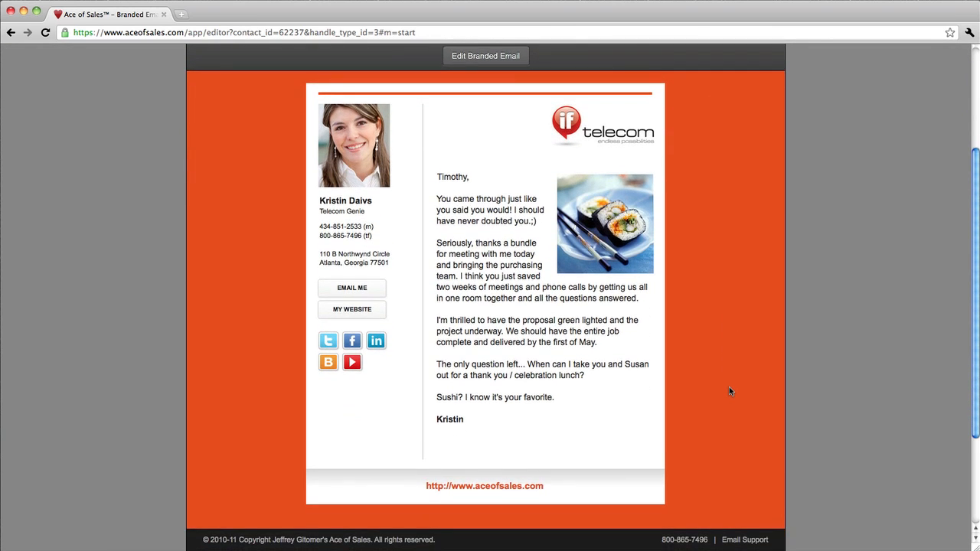
scroll(729, 392, up, 4)
scroll(728, 391, down, 4)
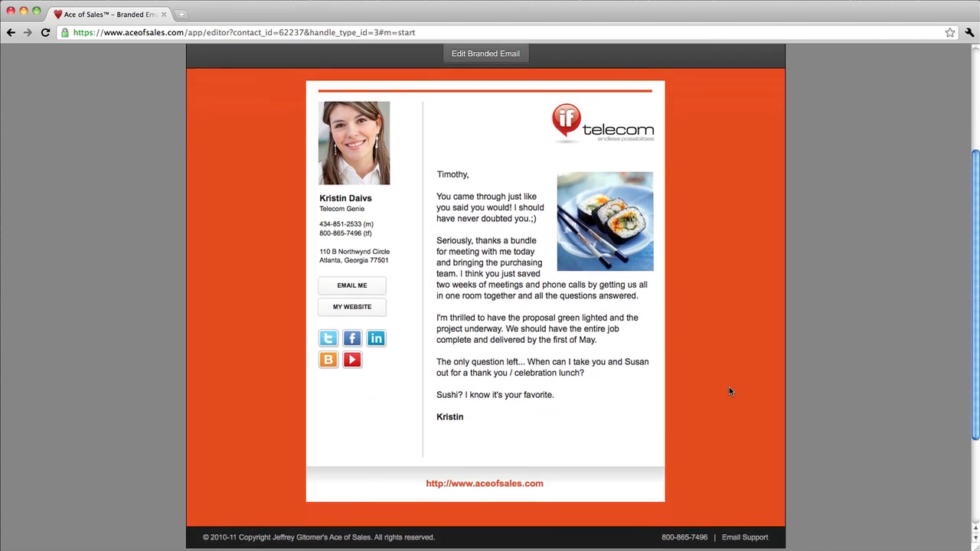
scroll(729, 391, up, 5)
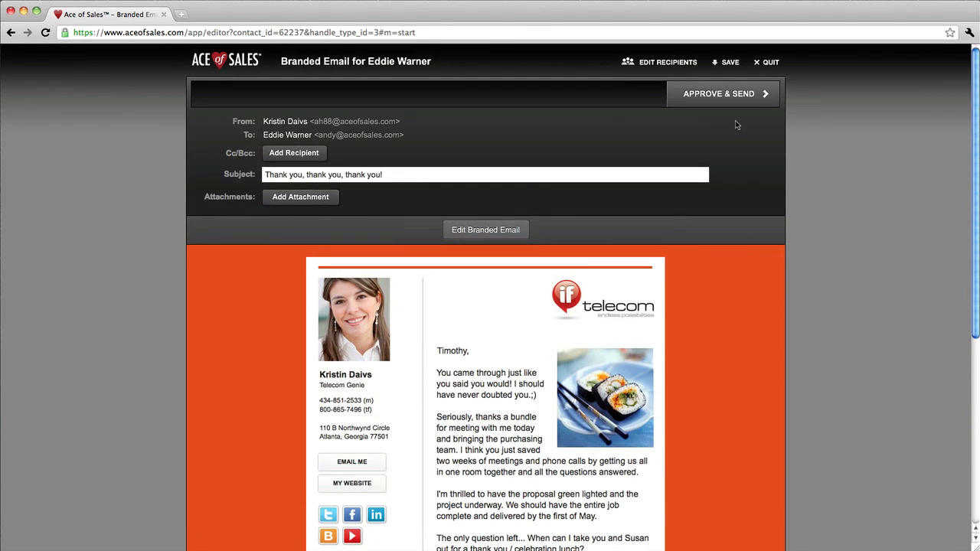